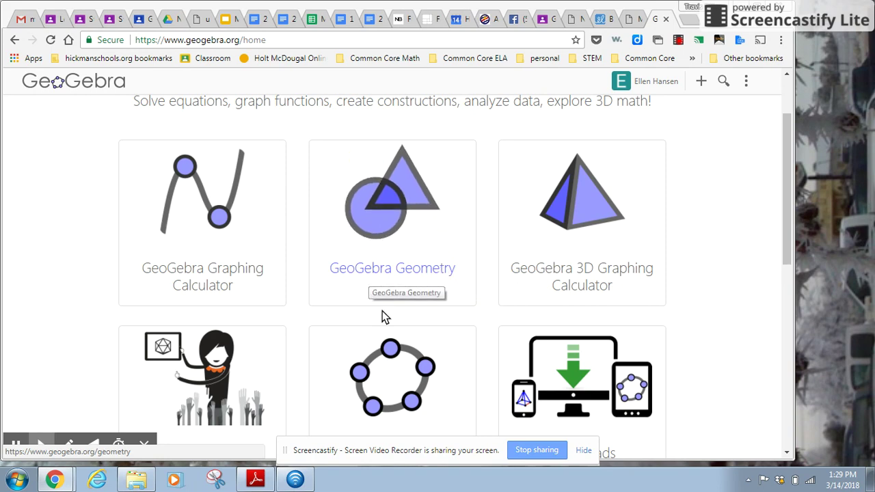
Step: Open the GeoGebra Geometry app and reveal the full set of construction tools
scroll(406, 371, "down", 2)
scroll(406, 371, "up", 3)
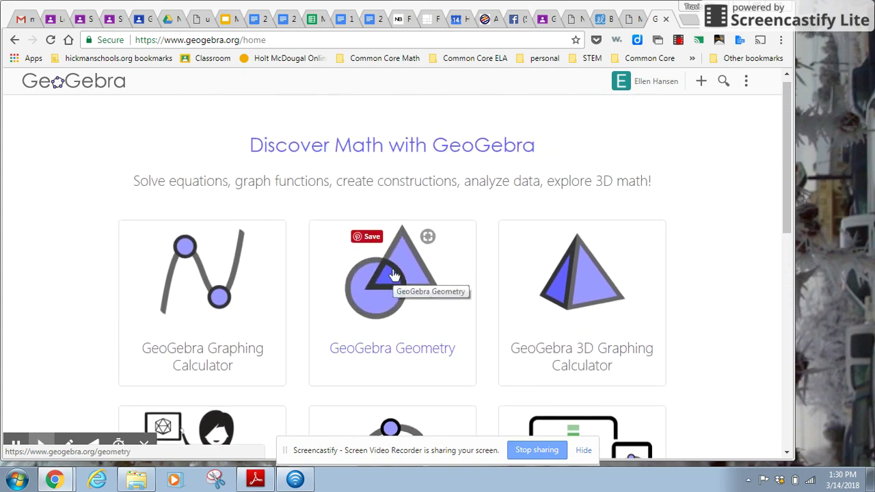
left_click(390, 292)
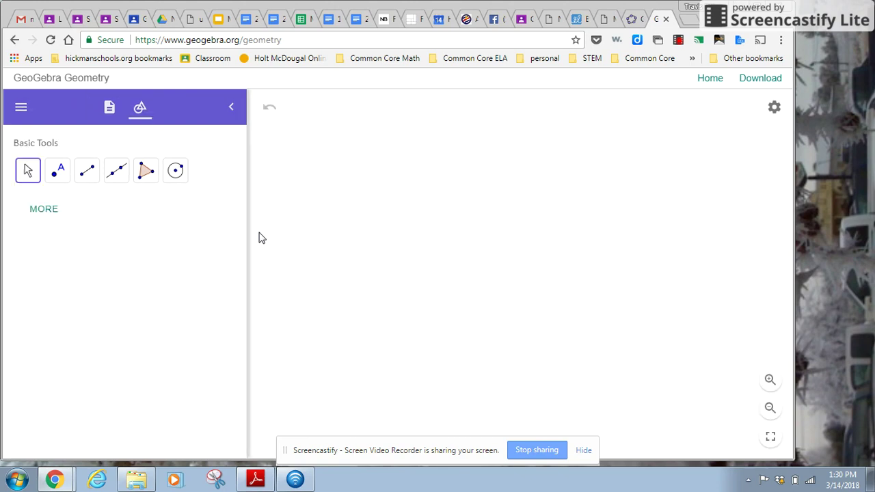
left_click(46, 210)
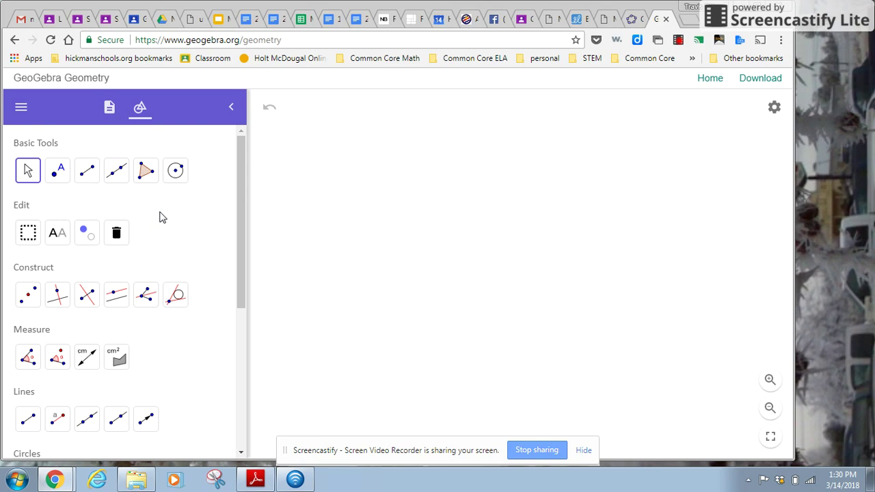
Step: Draw a line through points A and B, then place point C above it
left_click(119, 175)
left_click(351, 303)
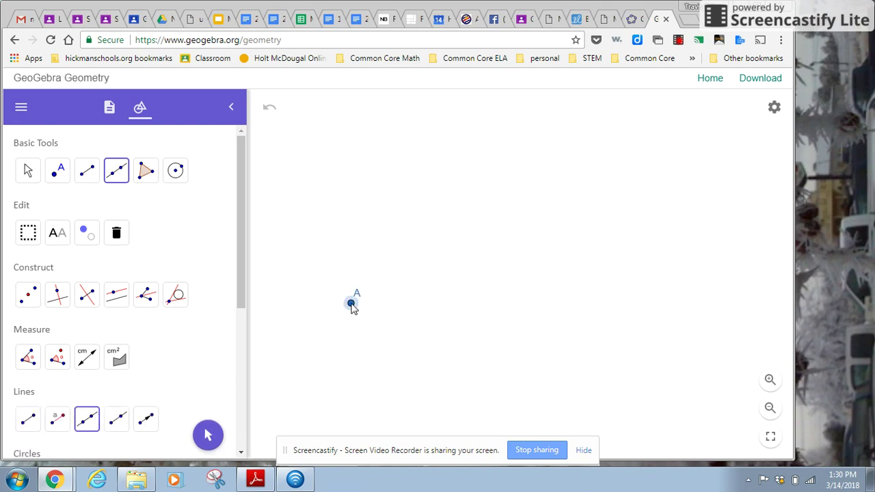
left_click(532, 209)
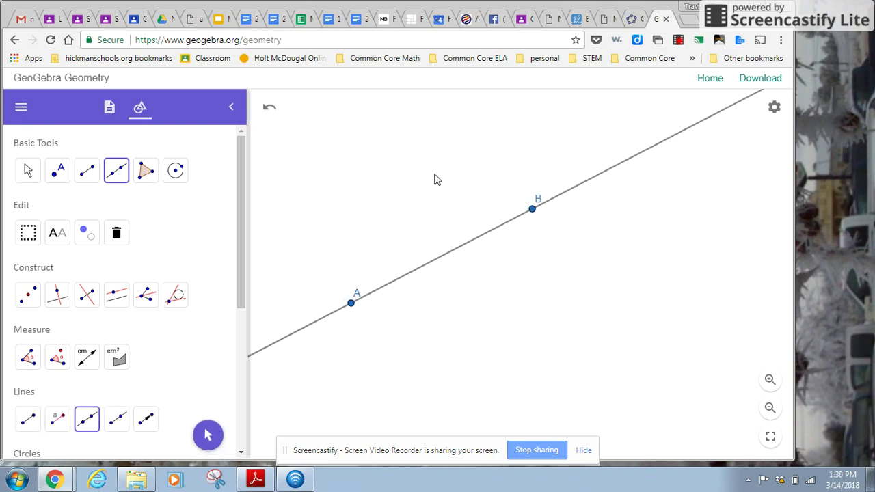
left_click(60, 176)
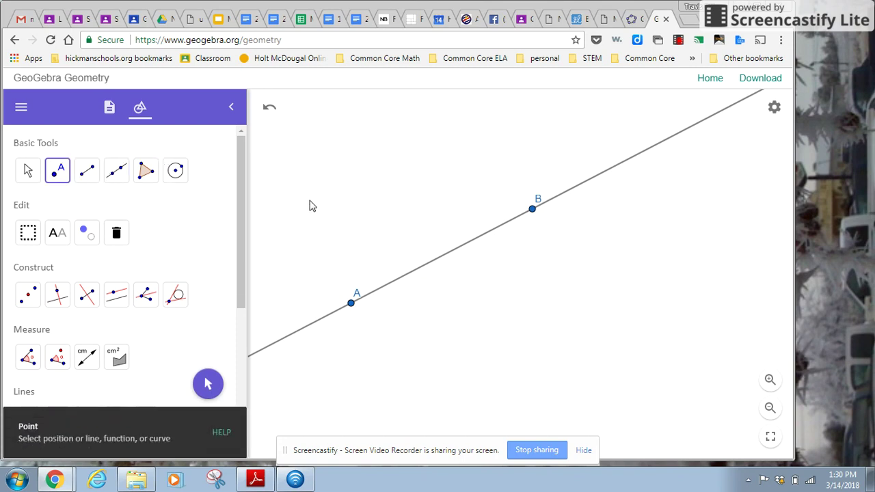
left_click(365, 177)
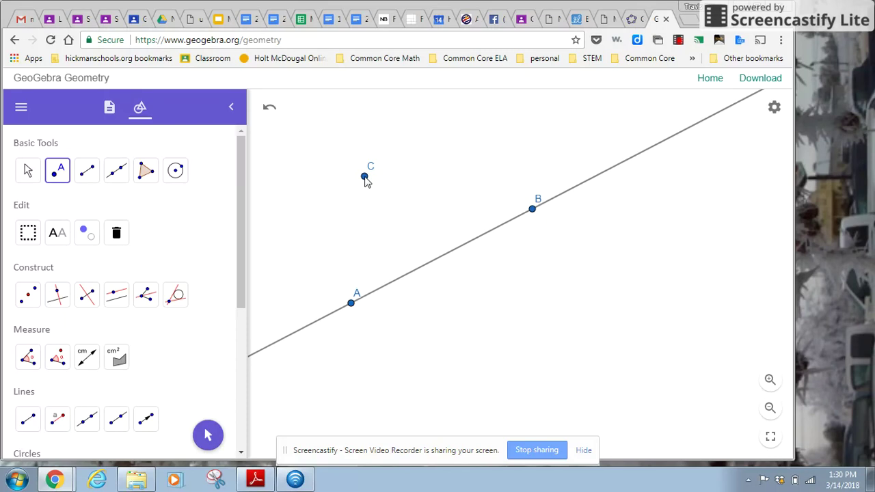
Step: Construct a line through C parallel to AB, then drag A to confirm it stays parallel
left_click(118, 296)
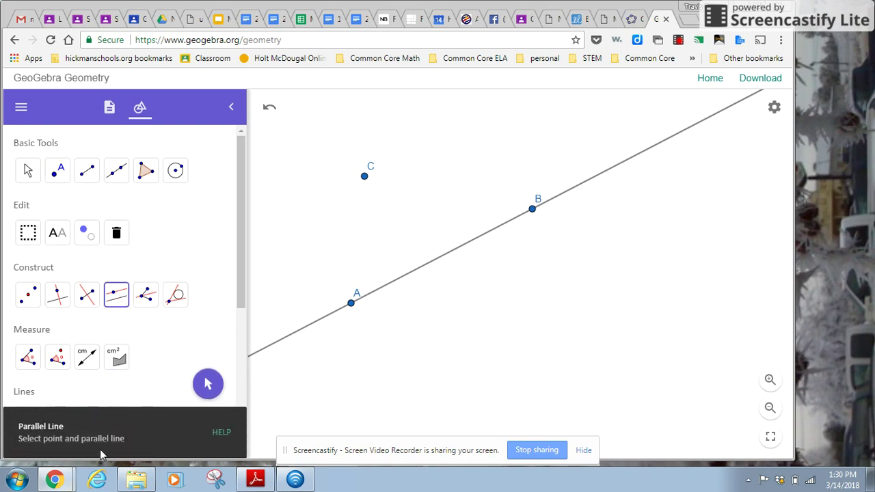
left_click(364, 177)
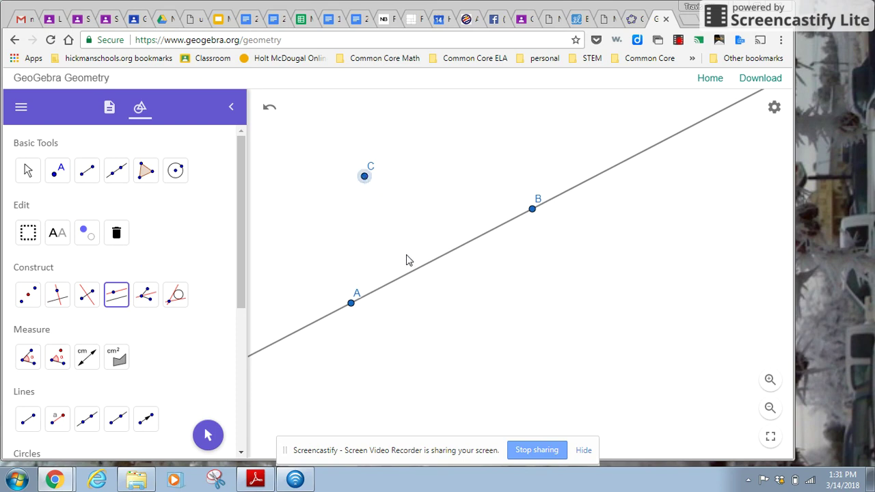
left_click(416, 270)
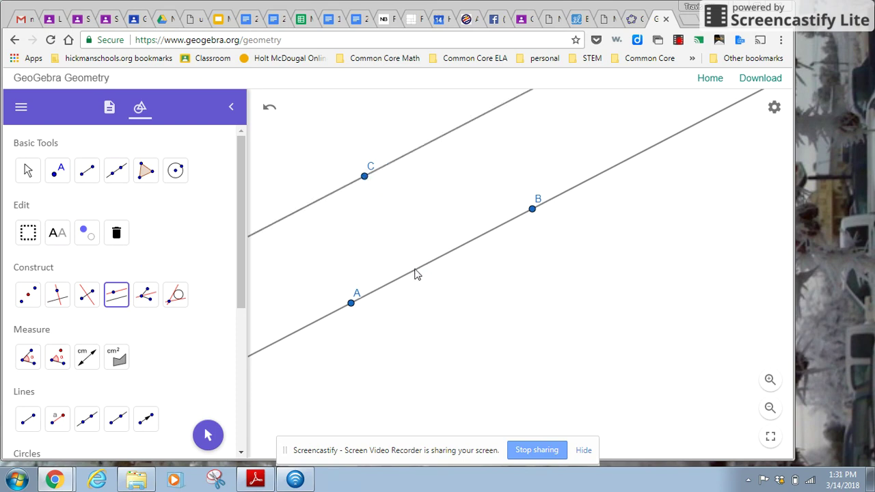
left_click(26, 172)
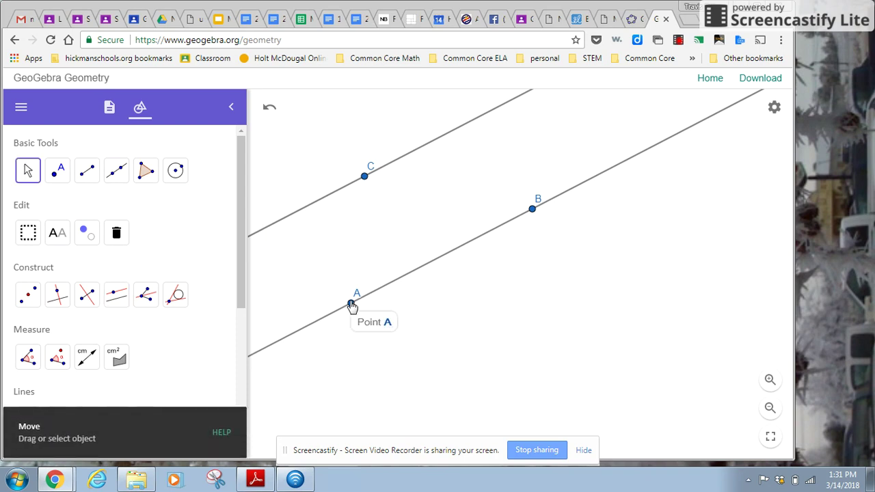
mouse_move(352, 305)
left_mouse_down()
mouse_move(397, 346)
mouse_move(354, 304)
mouse_move(333, 249)
mouse_move(356, 307)
left_mouse_up()
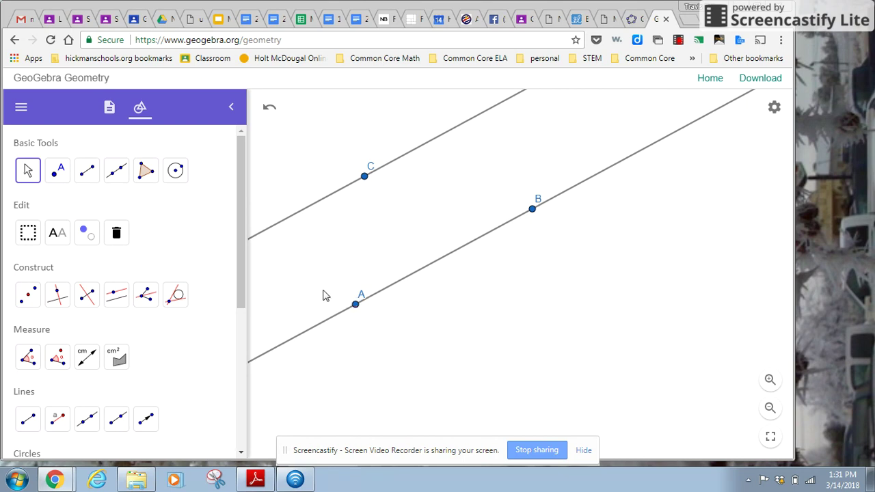
Step: Place point D on the parallel line and draw transversal EF crossing both lines
left_click(57, 172)
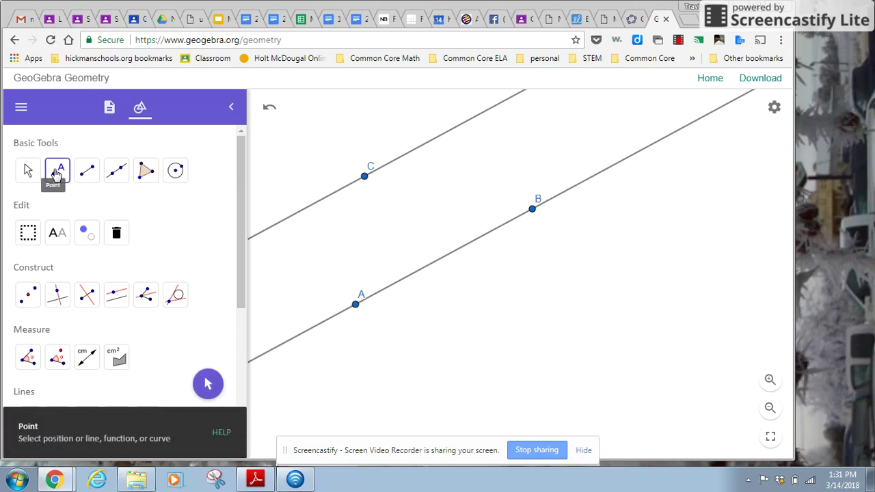
left_click(481, 116)
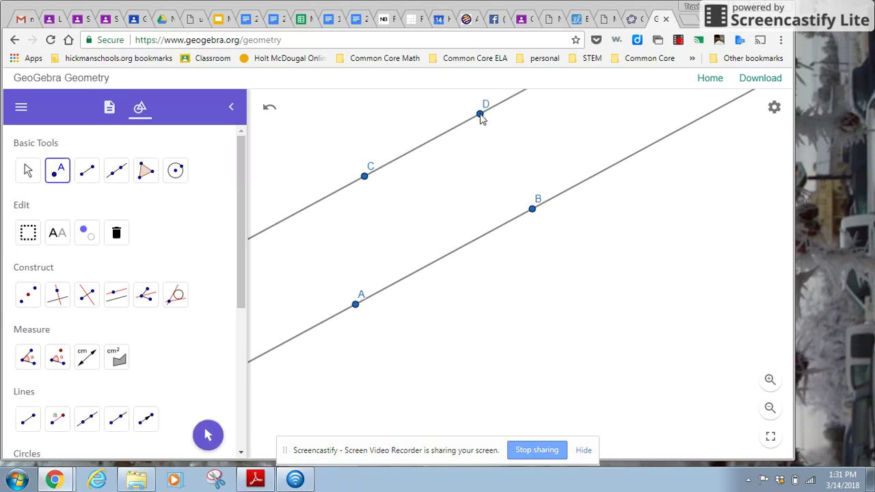
left_click(115, 175)
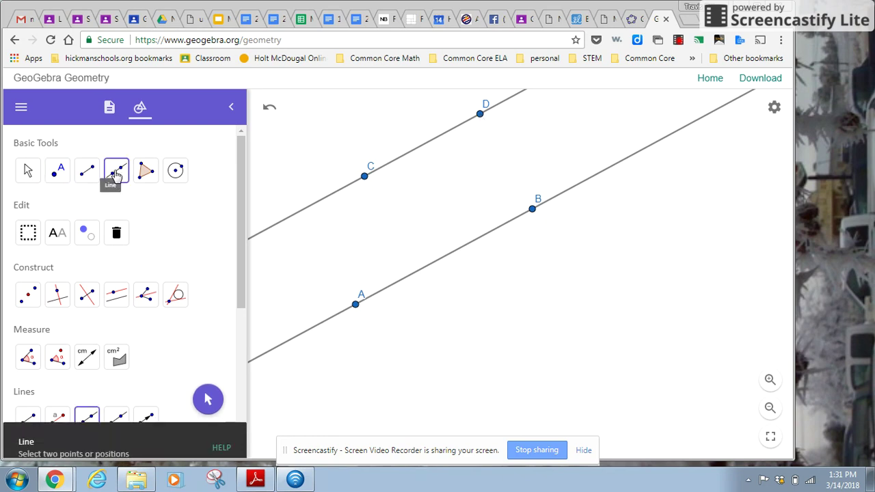
left_click(366, 116)
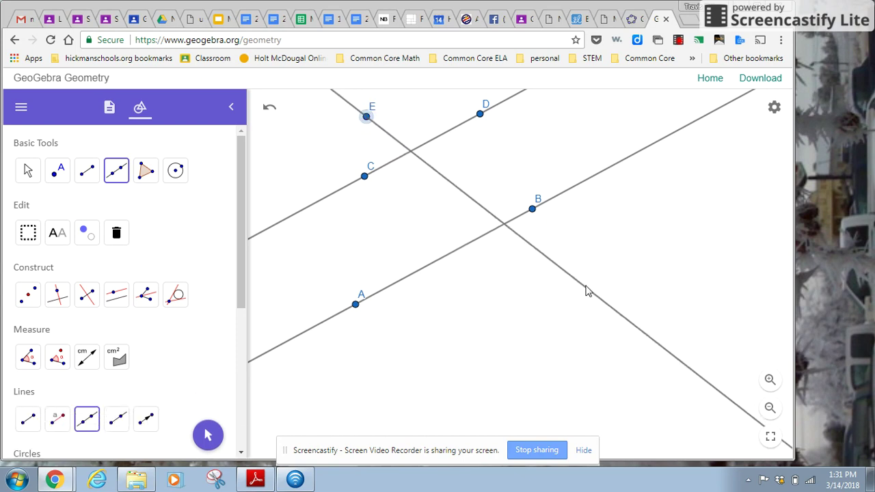
left_click(597, 289)
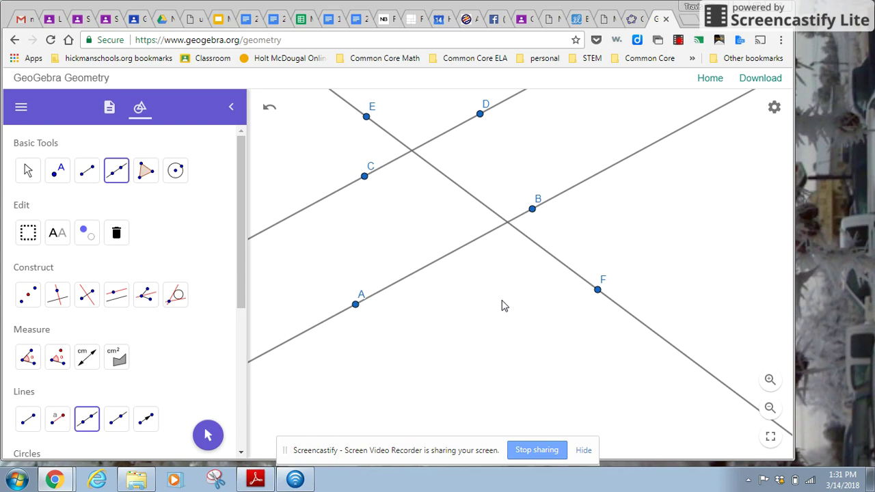
Step: Drag points A and F to re-angle the parallel lines and the transversal
left_click(27, 173)
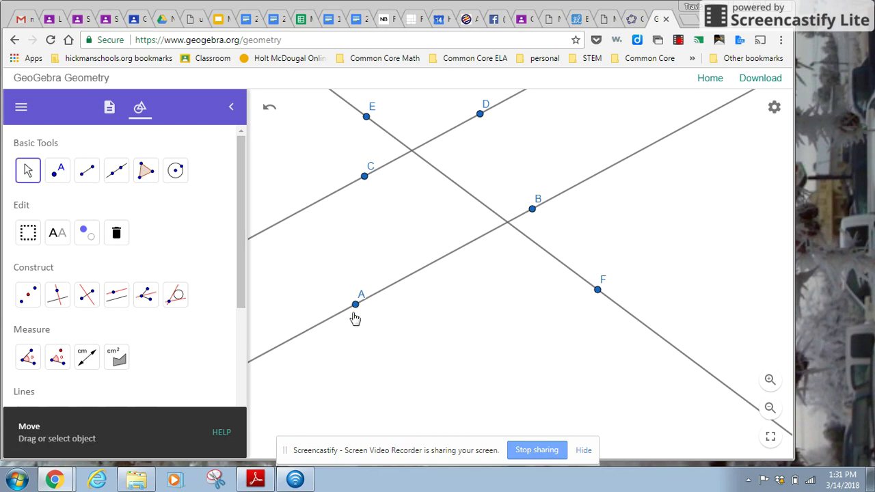
left_click_drag(355, 309, 362, 275)
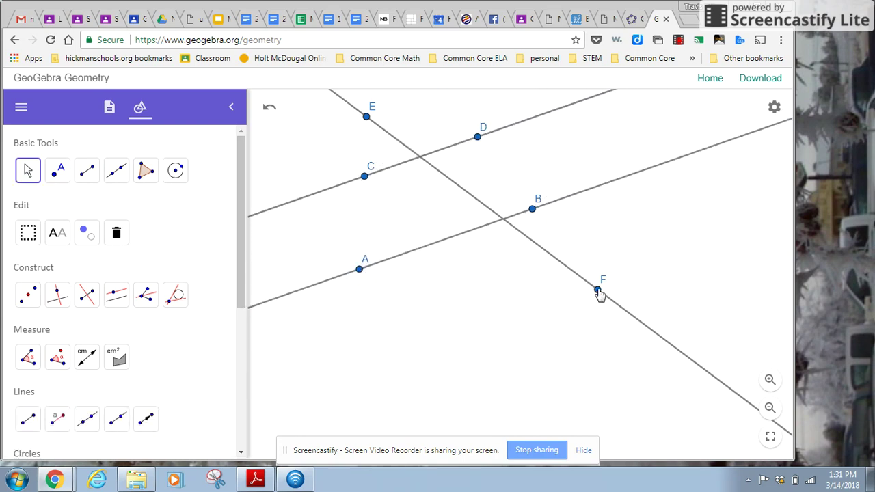
left_click_drag(597, 293, 589, 311)
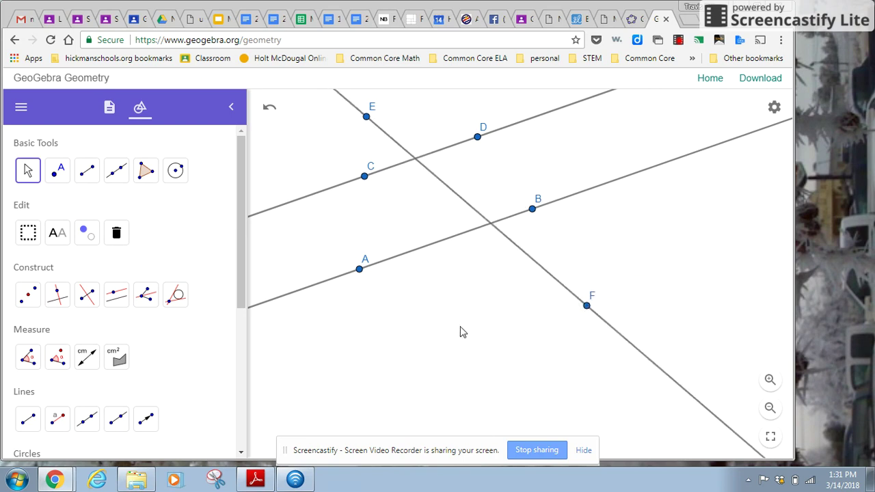
Step: Place point G where EF crosses line CD and point H where EF crosses line AB
left_click(59, 172)
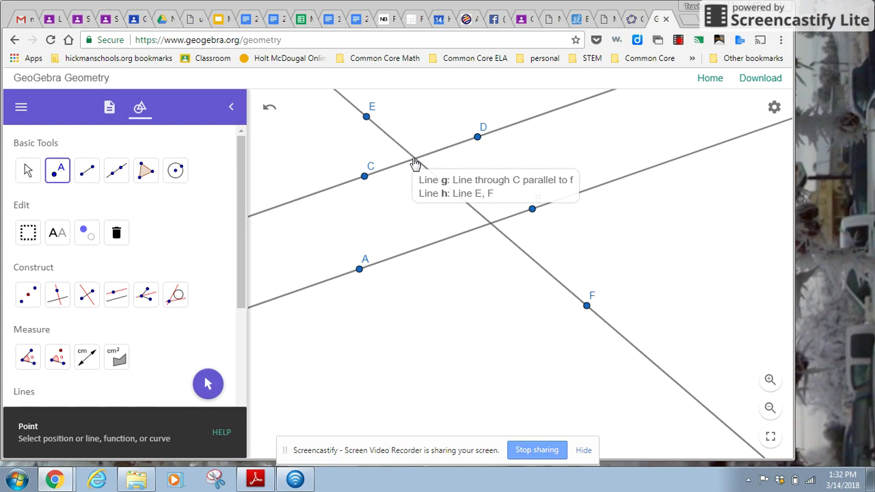
left_click(414, 160)
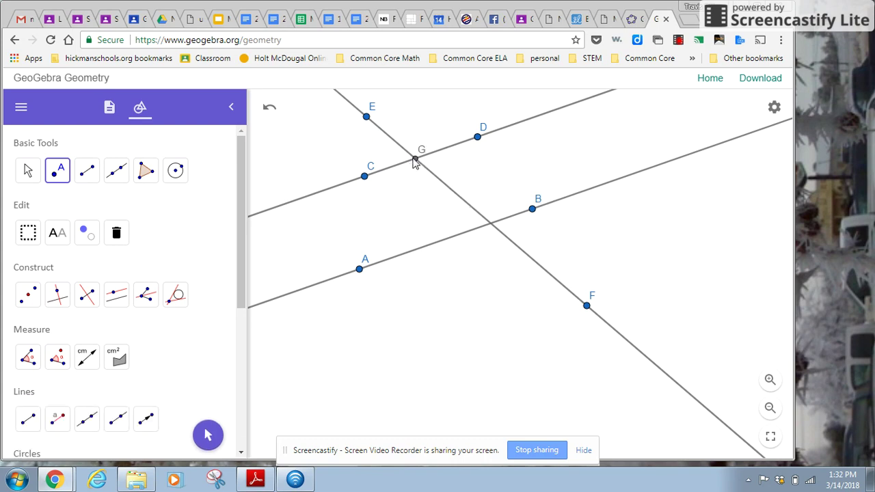
left_click(490, 224)
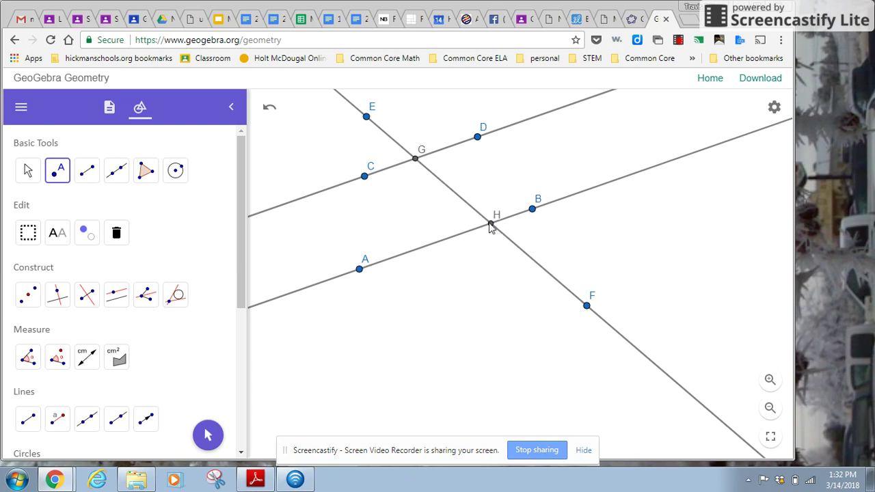
left_click(27, 359)
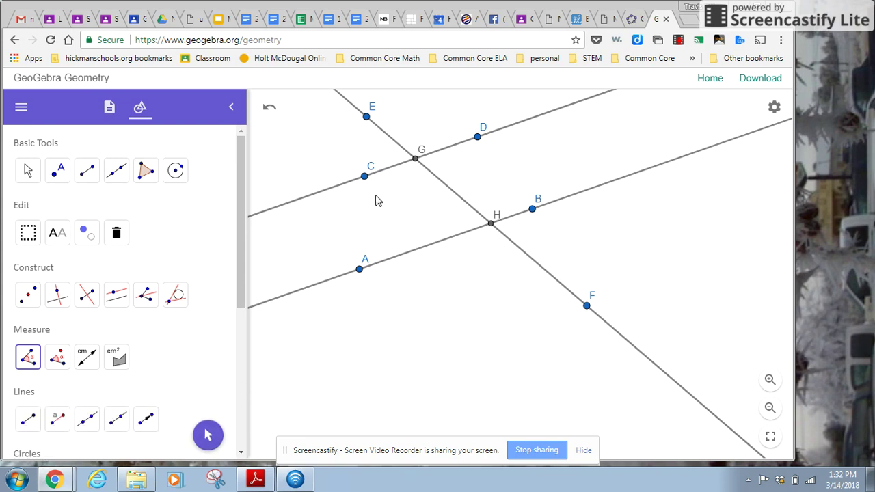
Step: Measure the 59.8° angle at G between line CD and the transversal
left_click(29, 356)
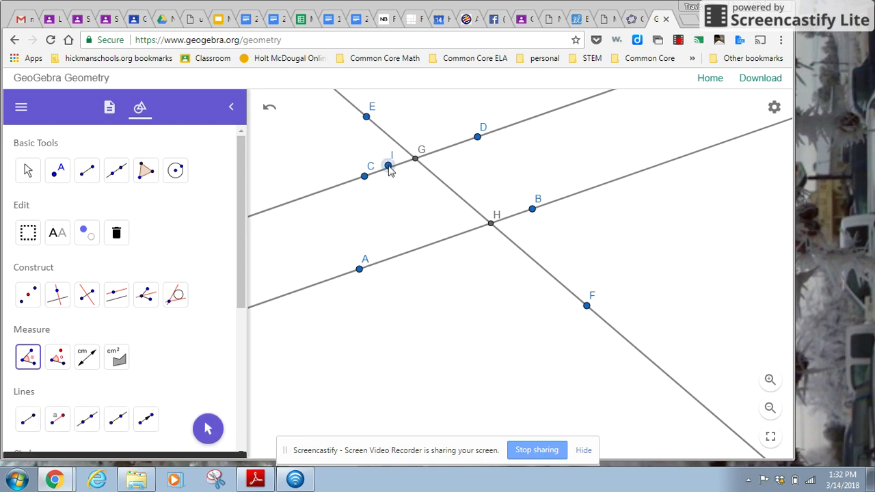
left_click(387, 165)
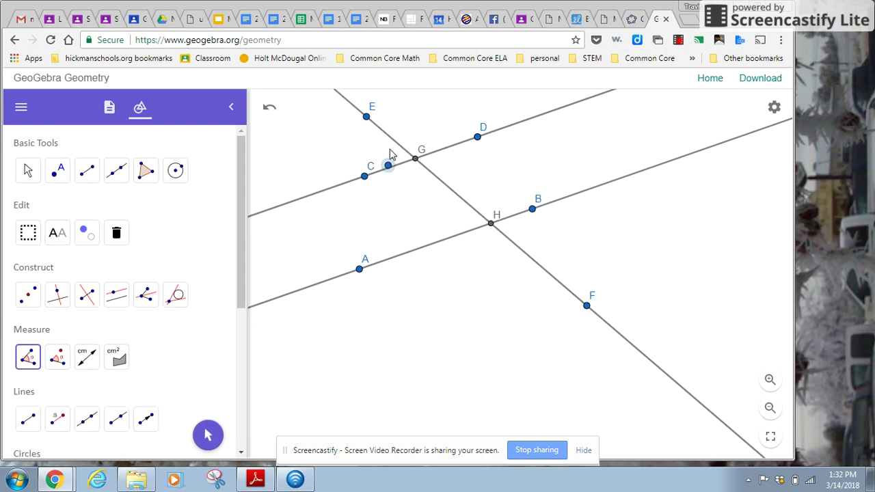
left_click(269, 110)
left_click(394, 169)
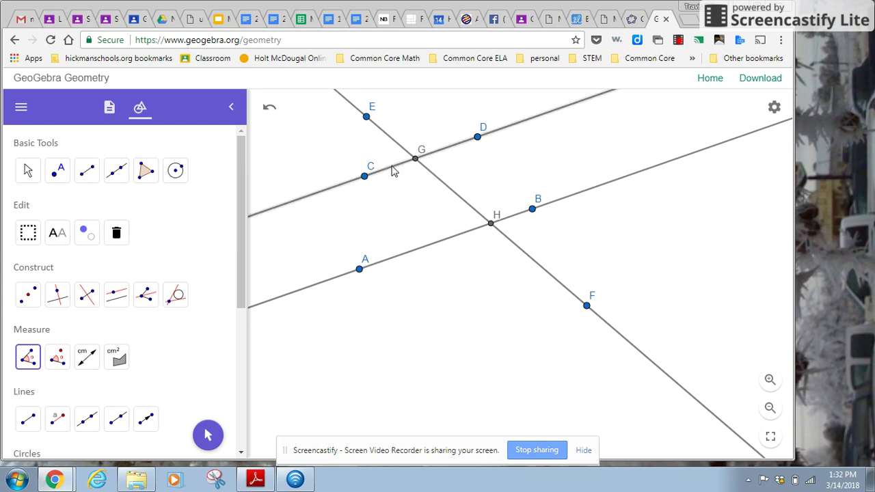
left_click(394, 146)
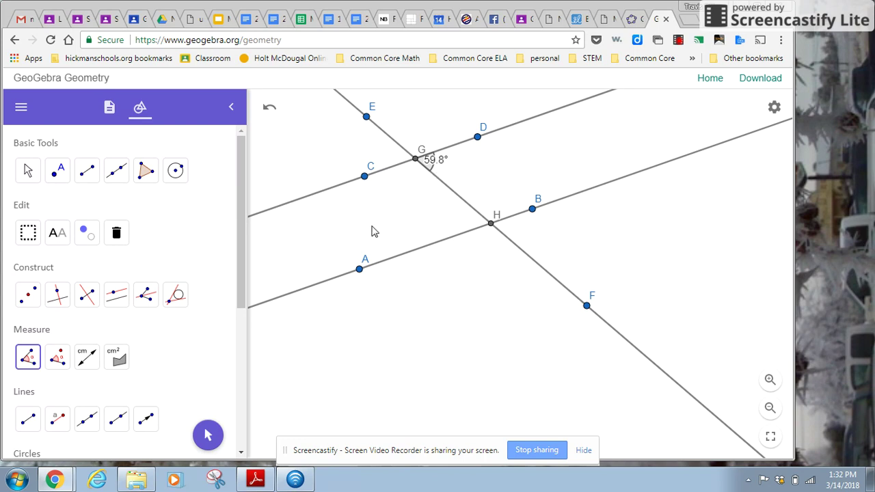
Step: Measure the 120.2° angle D-G-E at G
left_click(26, 360)
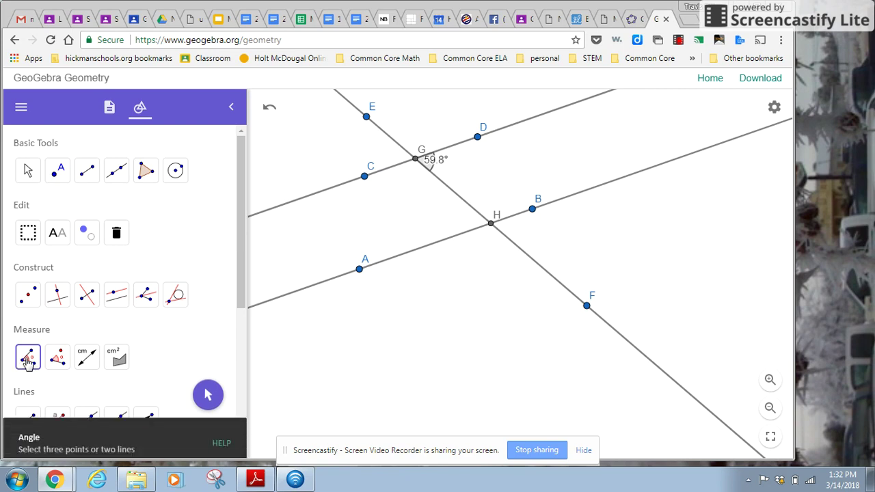
left_click(477, 138)
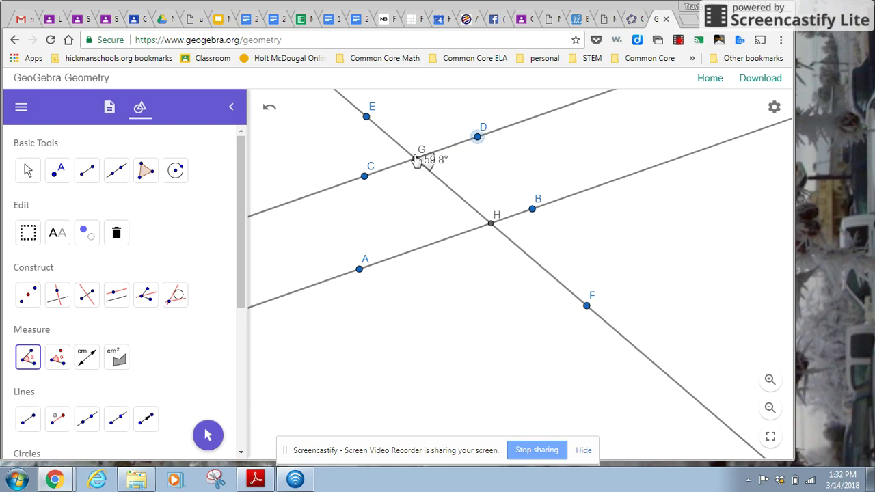
left_click(366, 119)
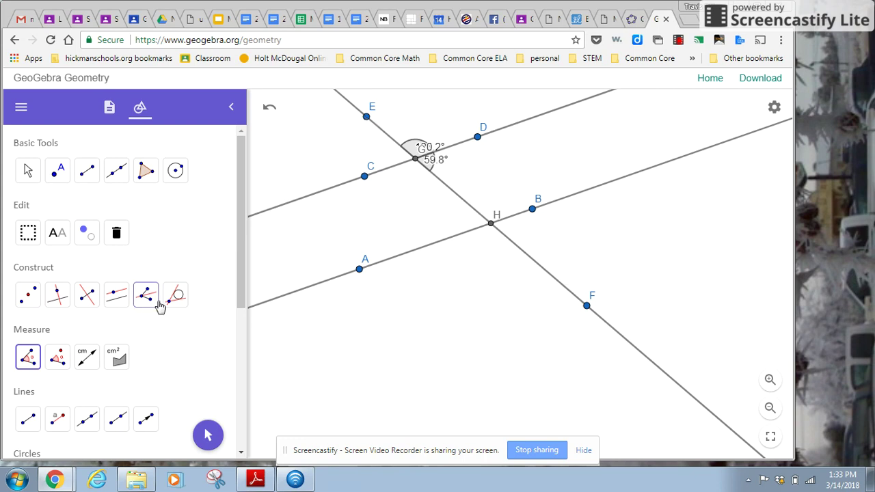
Step: Measure the matching 59.8° corresponding angle at H between line AB and the transversal
left_click(27, 358)
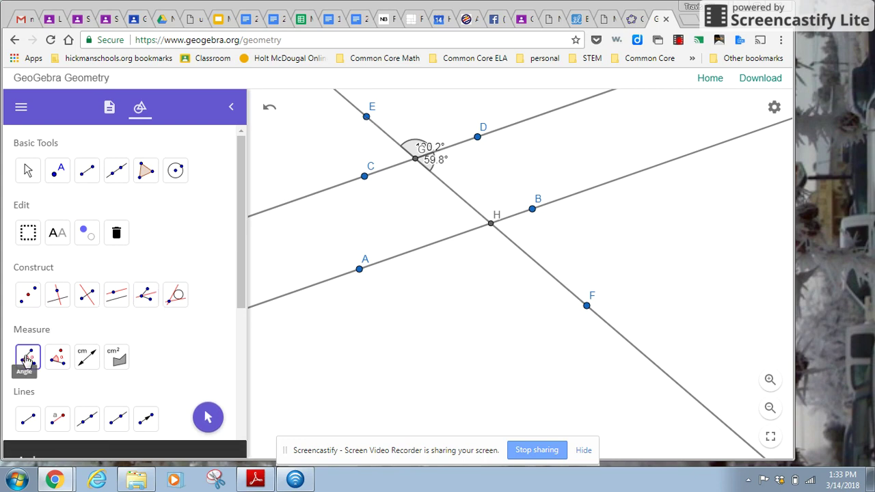
left_click(426, 243)
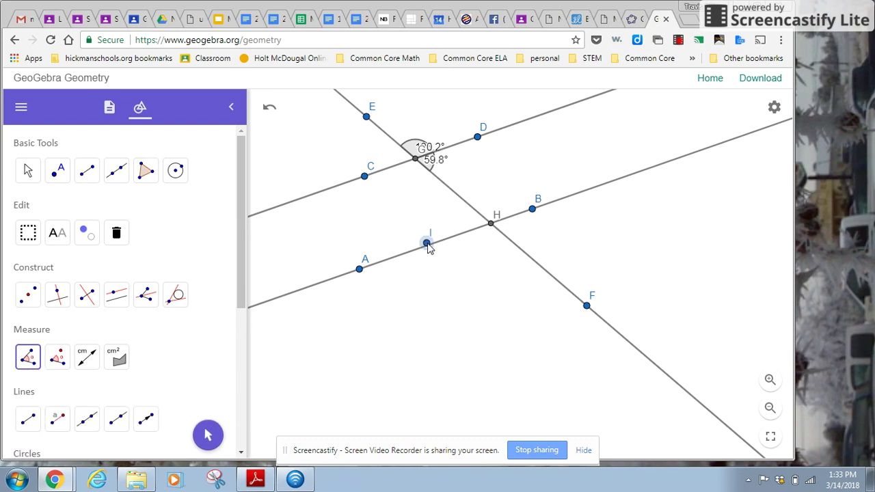
left_click(269, 109)
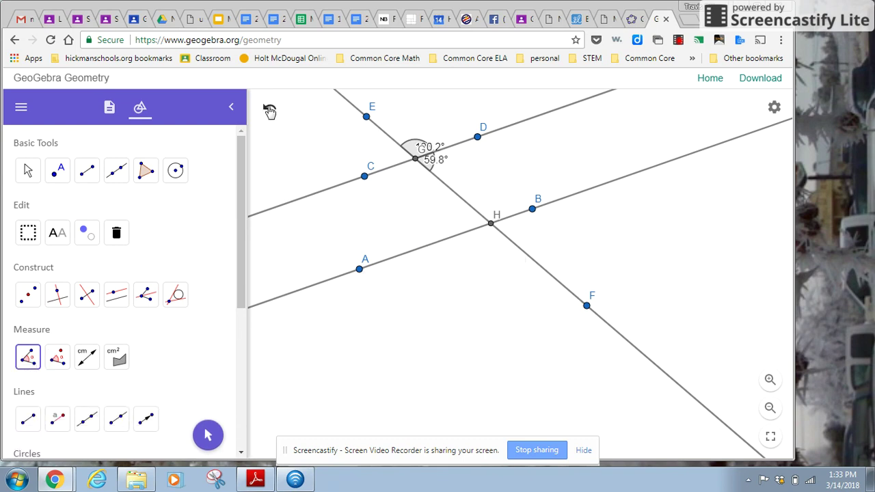
left_click(431, 245)
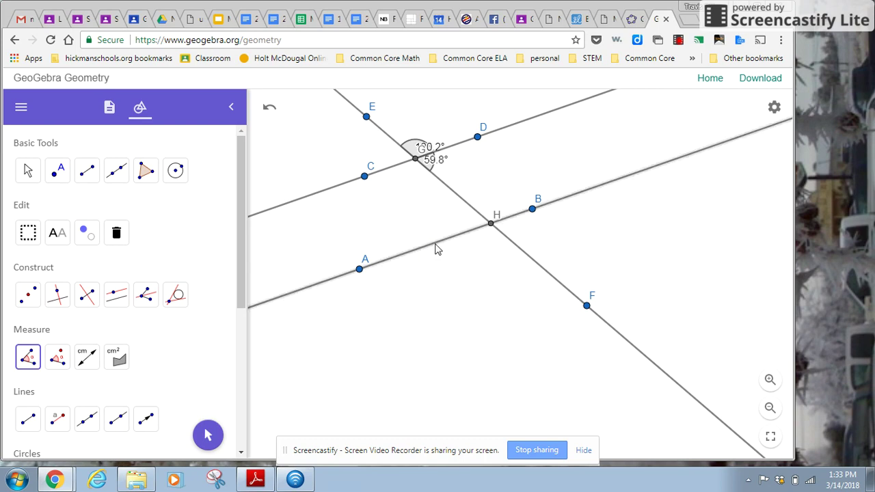
left_click(527, 260)
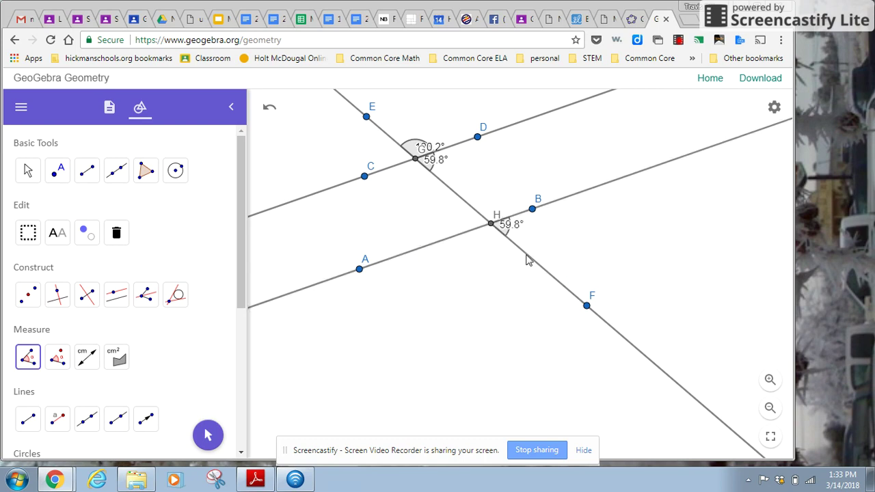
left_click(466, 216)
left_click(269, 107)
Step: Drag point F to tilt transversal EF until the angles read 112.2° and 67.8°
left_click(28, 171)
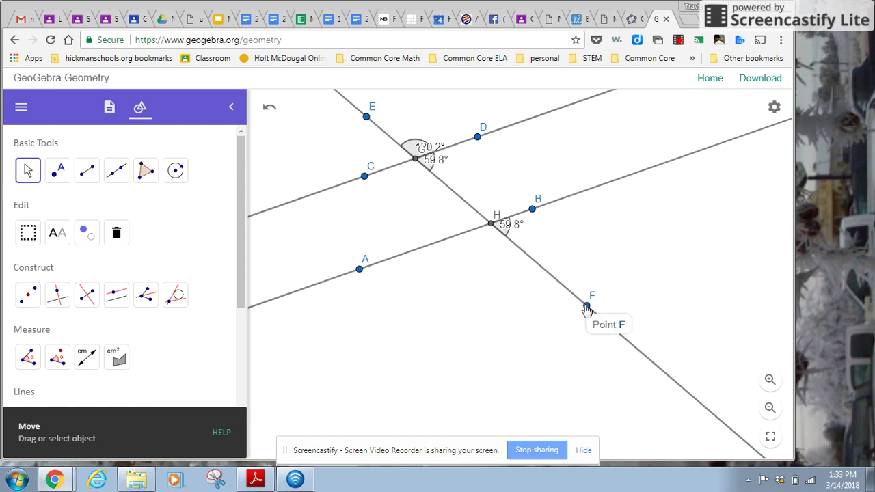
left_click_drag(586, 309, 663, 241)
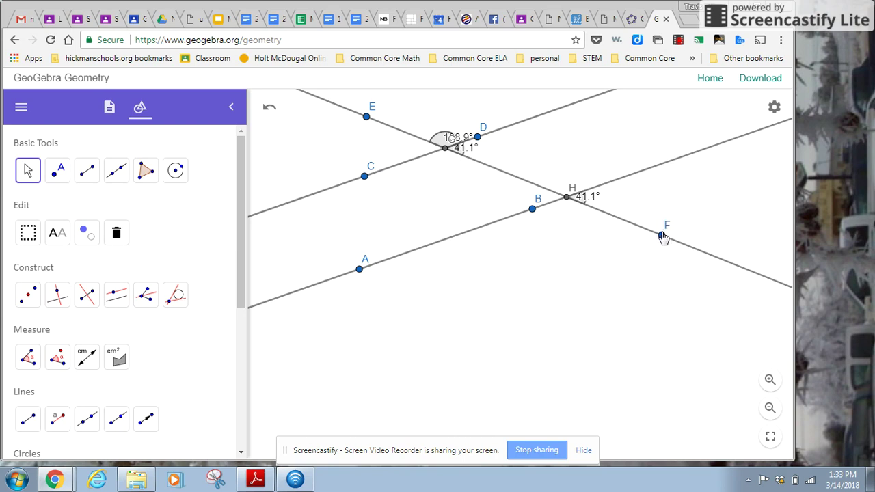
left_click_drag(662, 237, 557, 336)
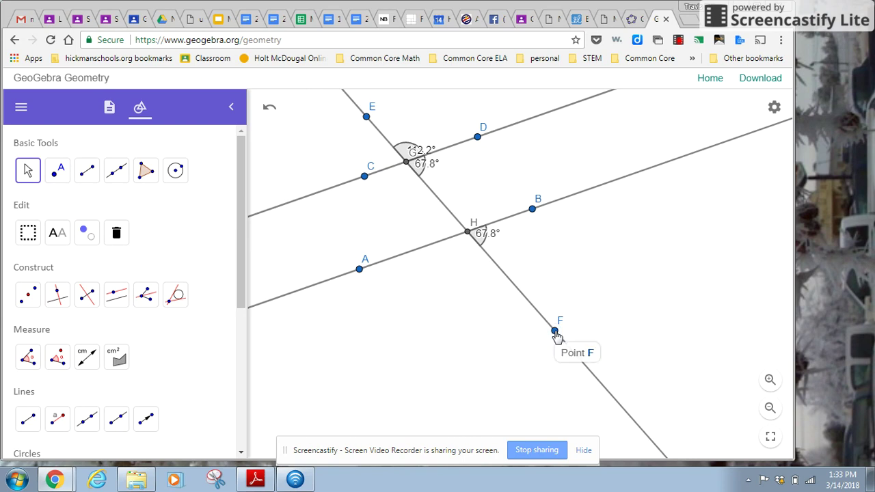